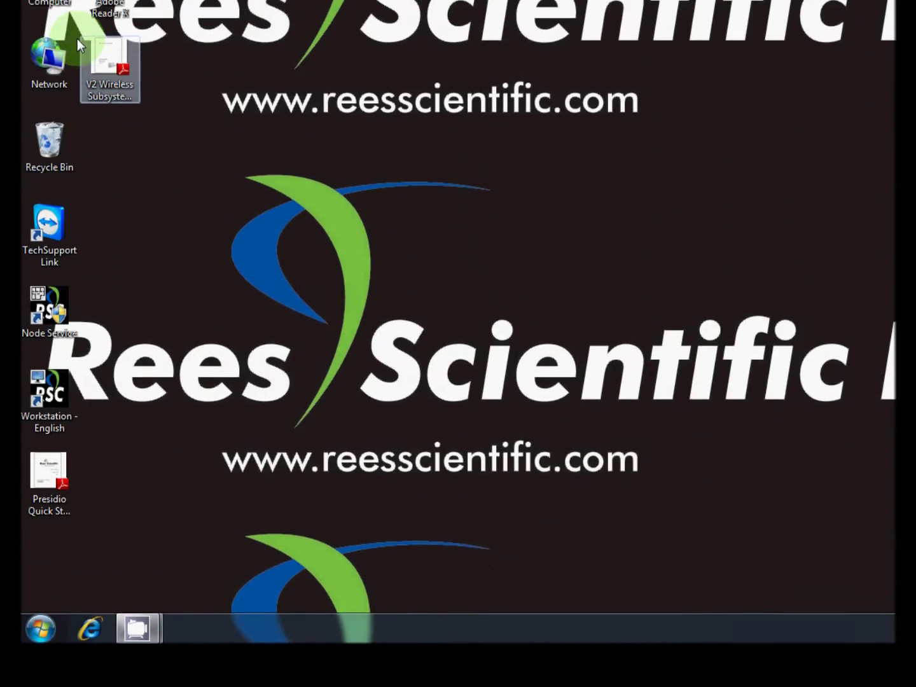
Examine the COM ports listed in Device Manager under Ports (COM & LPT), then close the system windows
{"action": "right_click", "coordinate": [54, 46]}
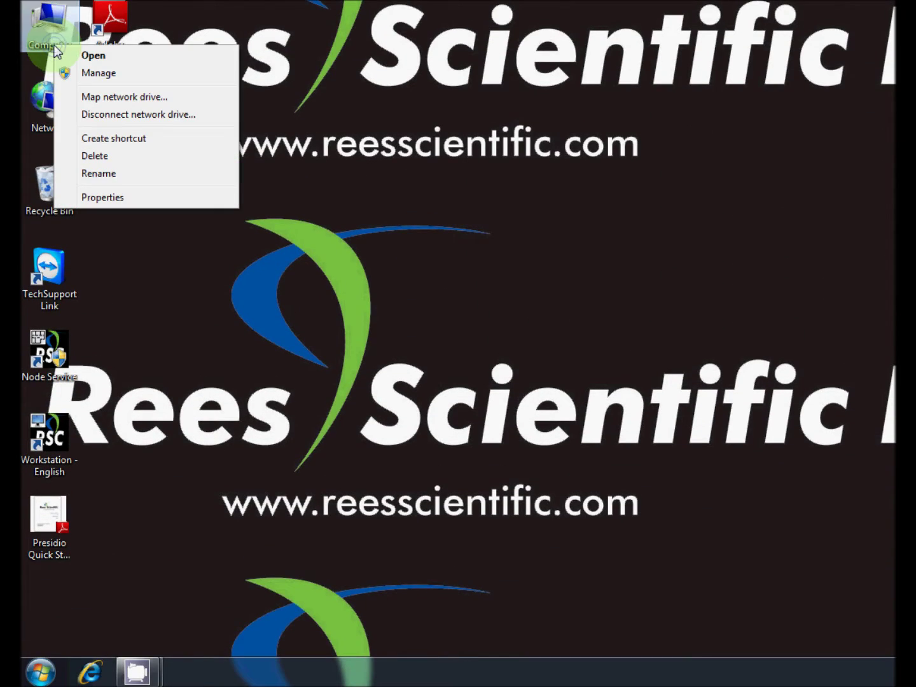
{"action": "left_click", "coordinate": [106, 198]}
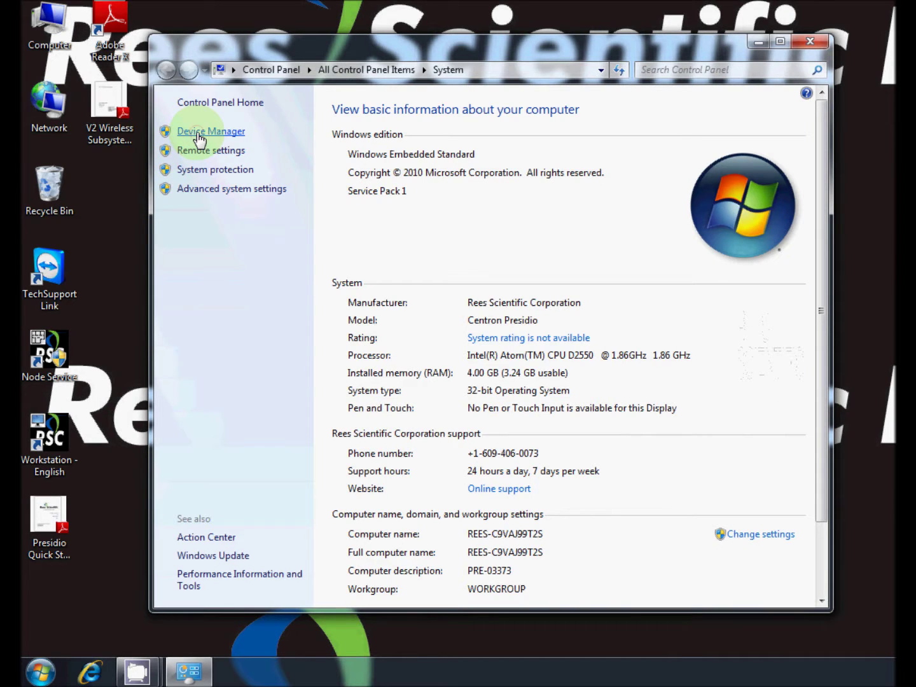
{"action": "left_click", "coordinate": [198, 135]}
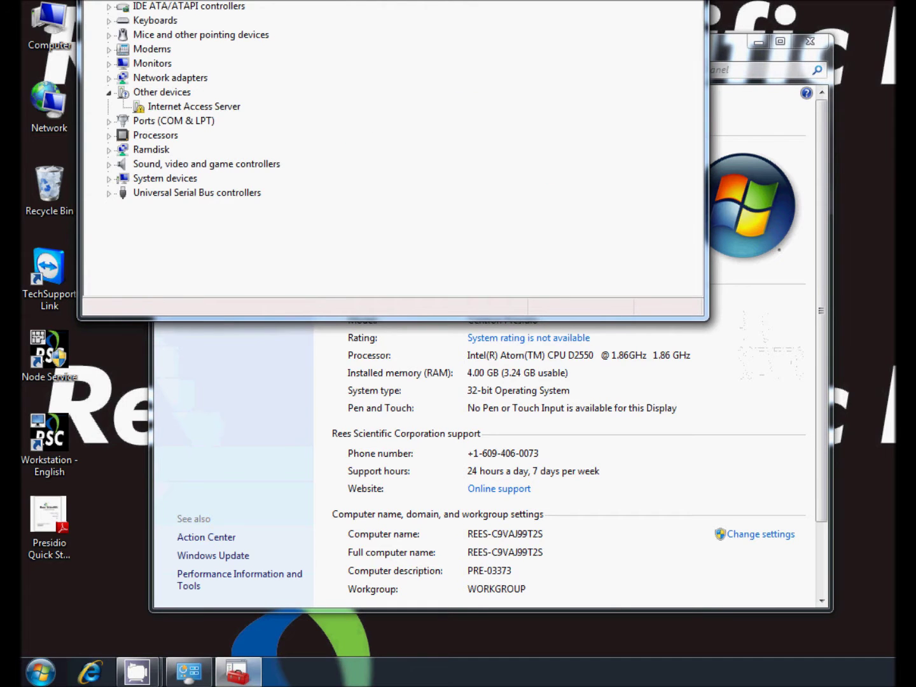
{"action": "left_click_drag", "start_coordinate": [356, 5], "coordinate": [449, 98]}
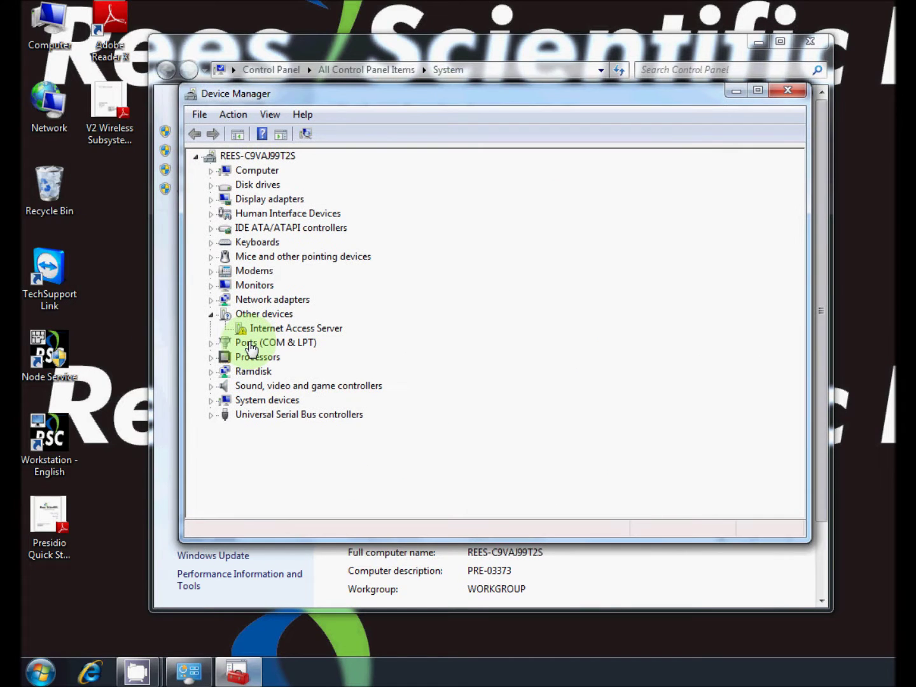
{"action": "left_click", "coordinate": [212, 344]}
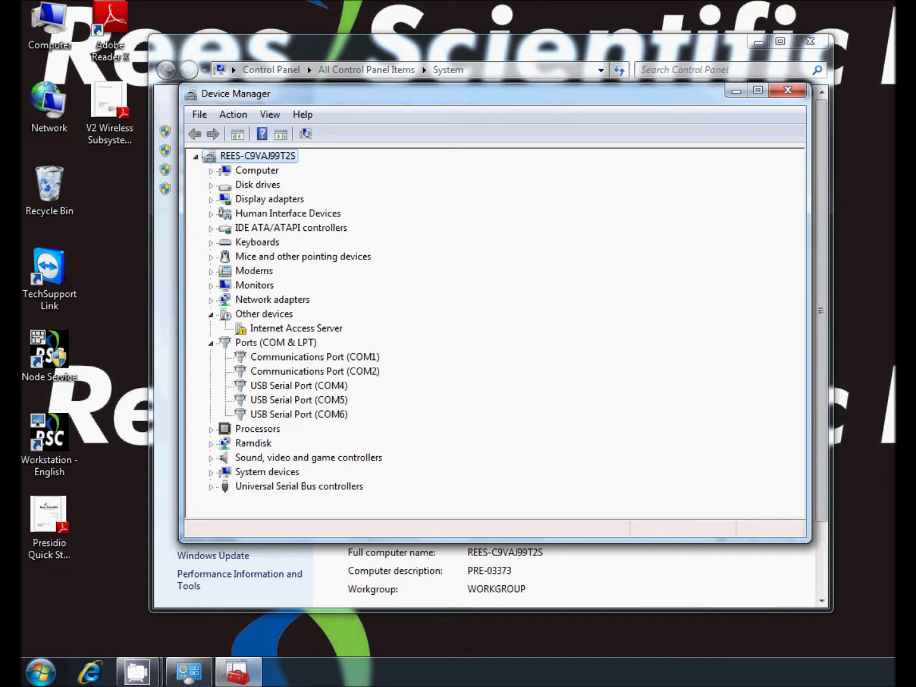
{"action": "left_click", "coordinate": [791, 90]}
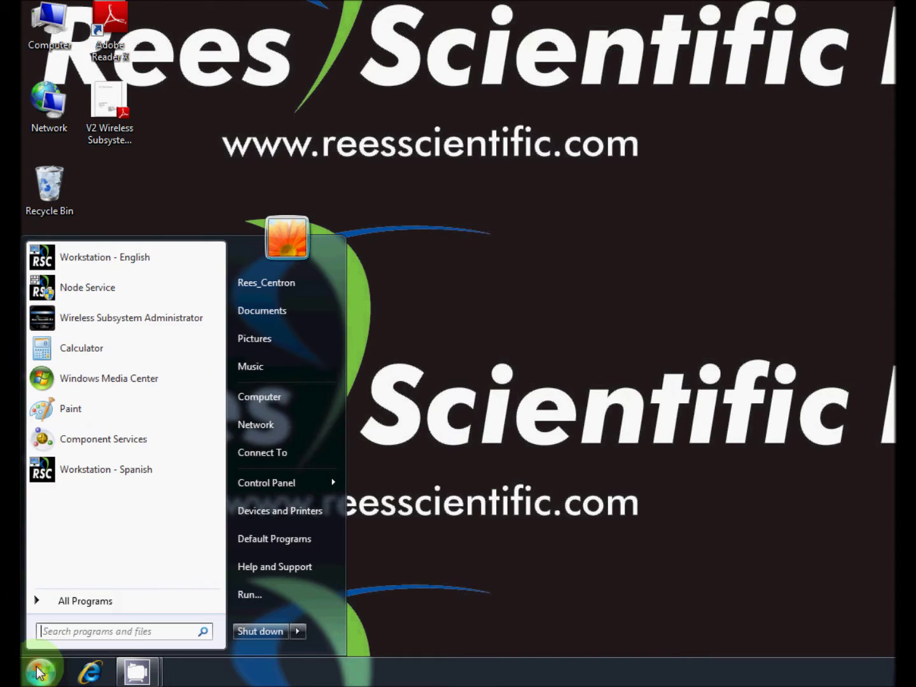
Launch Wireless Subsystem Administrator from the Rees Scientific Administrative Utilities and decline connecting all devices
{"action": "left_click", "coordinate": [170, 608]}
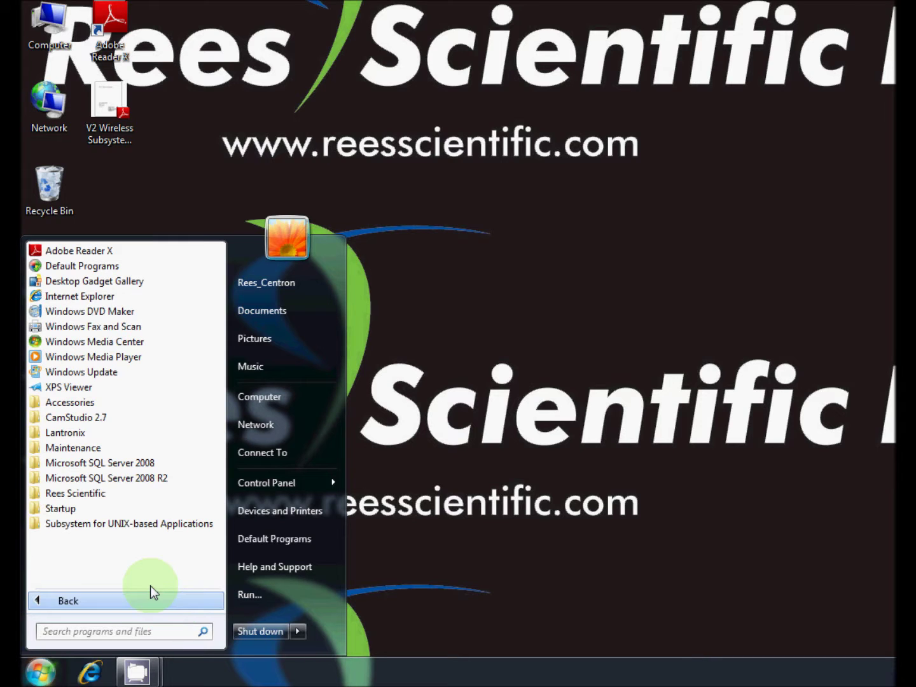
{"action": "left_click", "coordinate": [89, 495]}
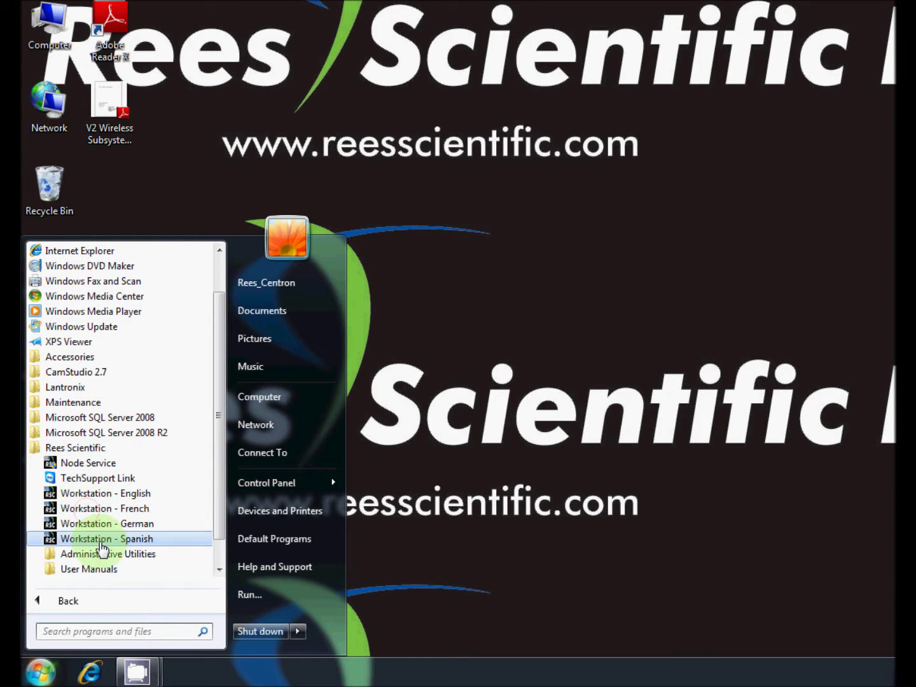
{"action": "left_click", "coordinate": [99, 558]}
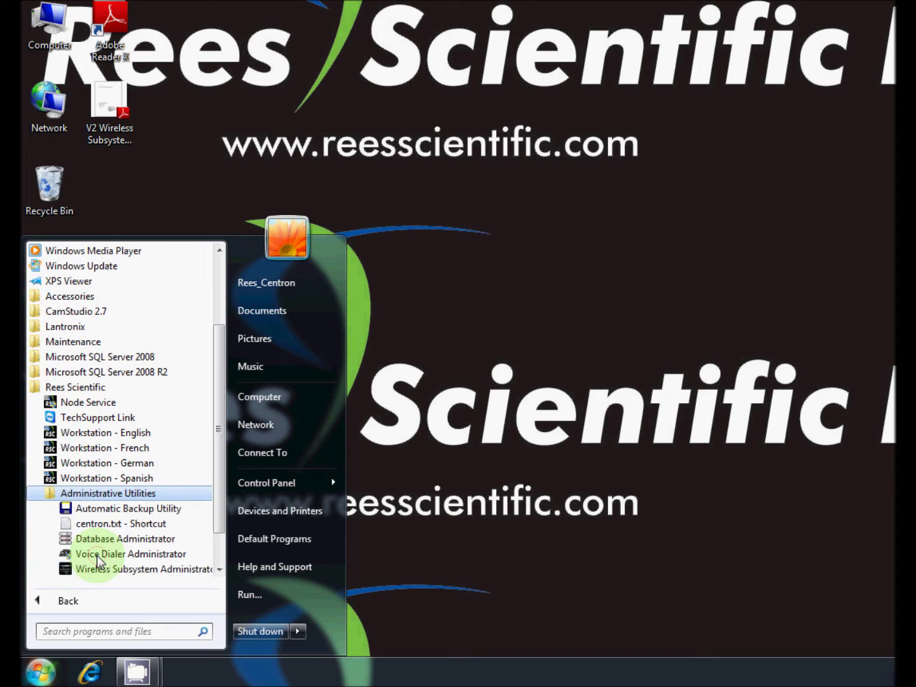
{"action": "left_click", "coordinate": [114, 571]}
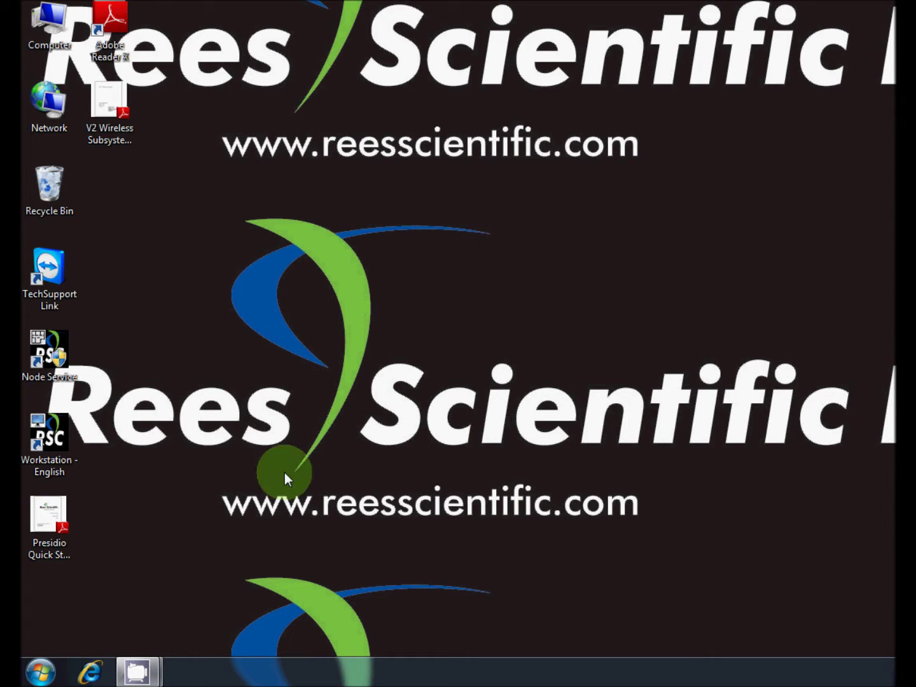
{"action": "left_click", "coordinate": [845, 284]}
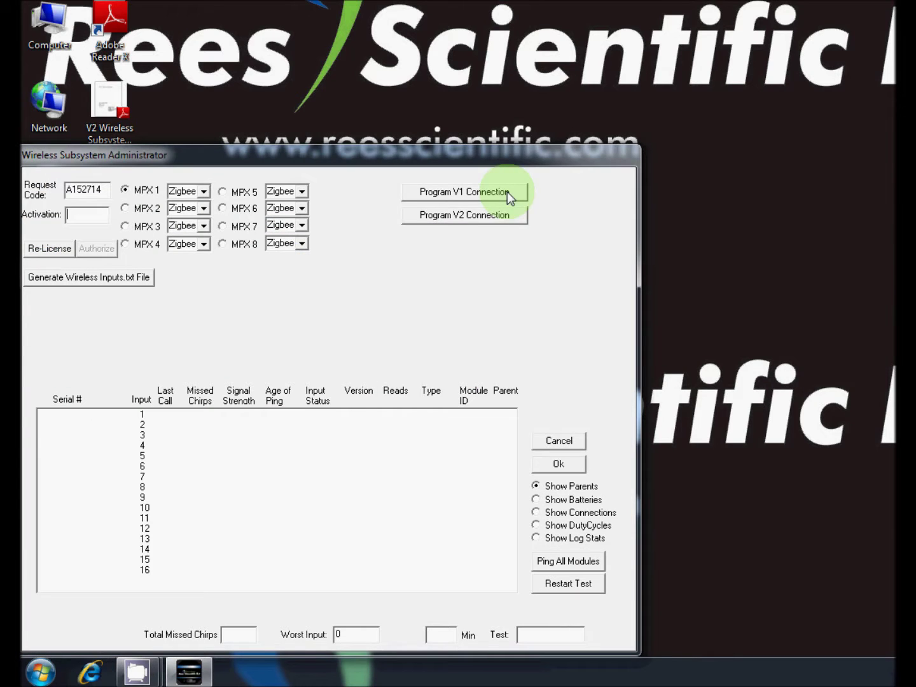
{"action": "left_click_drag", "start_coordinate": [498, 150], "coordinate": [637, 72]}
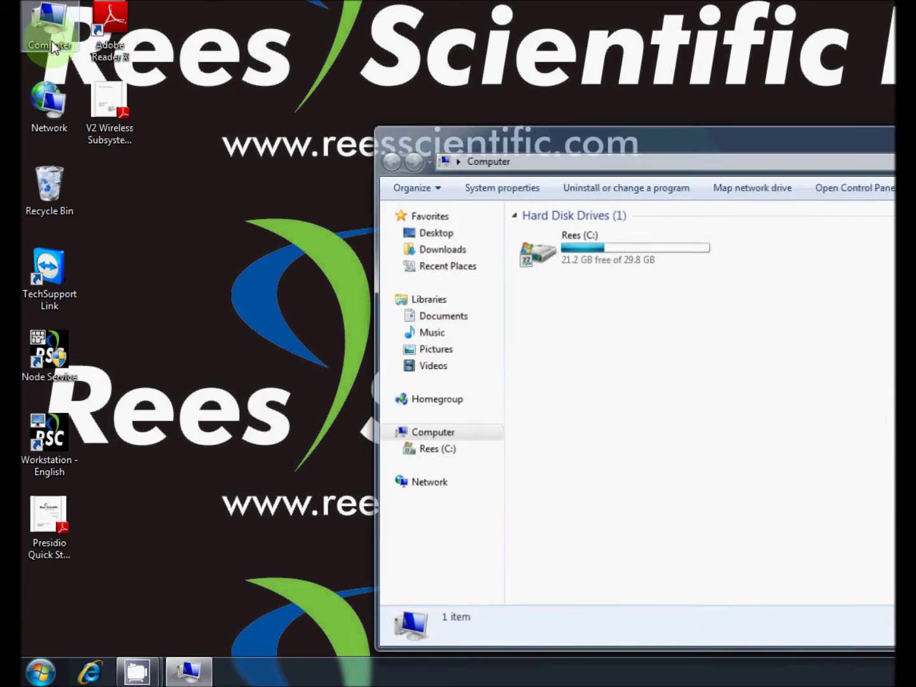
Run Testwireless.exe from the reessystem folder on the C: drive and decline connecting all devices
{"action": "left_click_drag", "start_coordinate": [507, 128], "coordinate": [211, 134]}
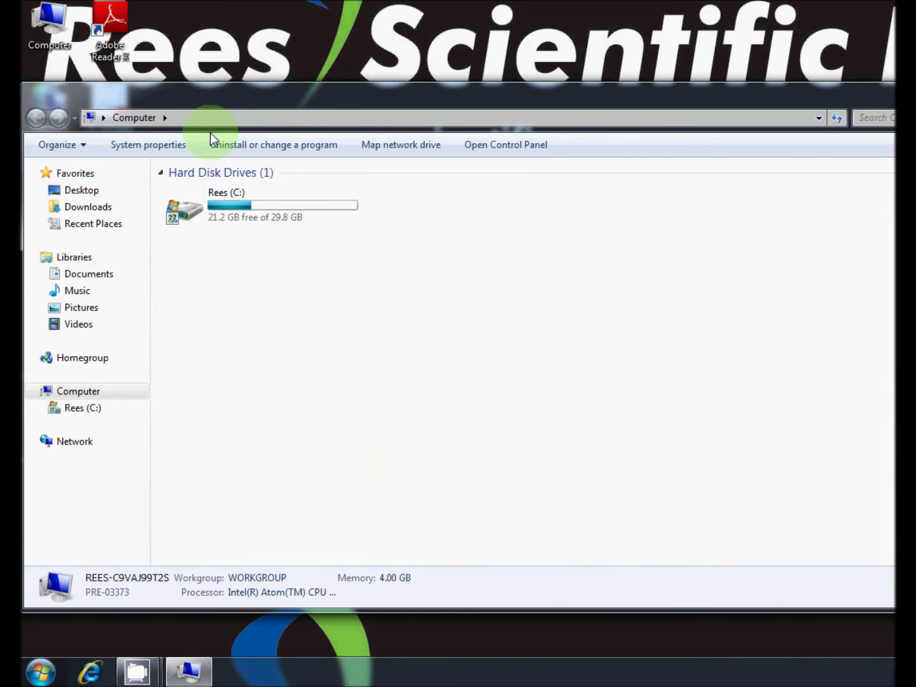
{"action": "double_click", "coordinate": [223, 197]}
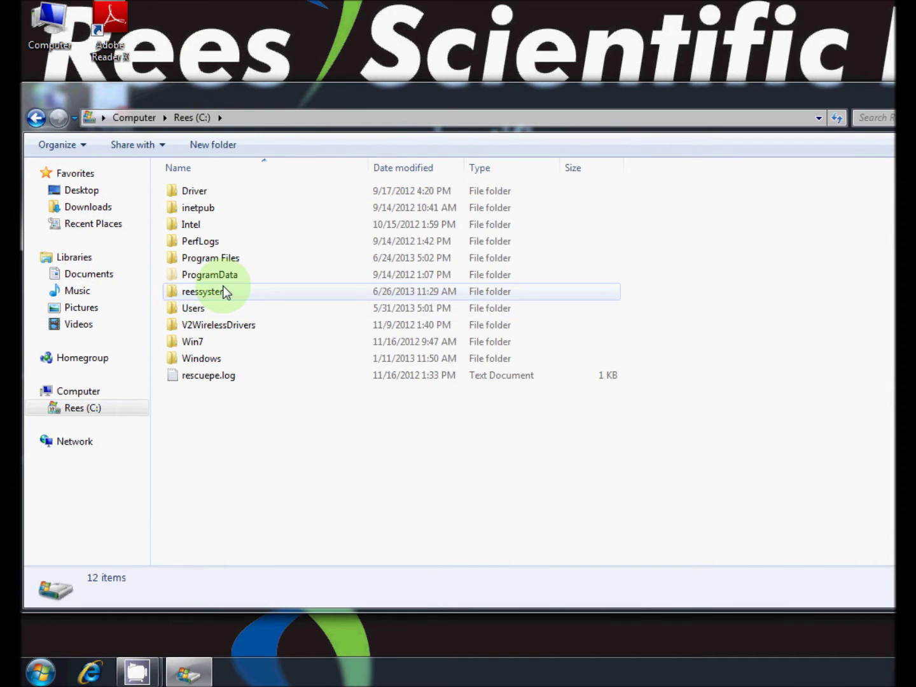
{"action": "double_click", "coordinate": [223, 291]}
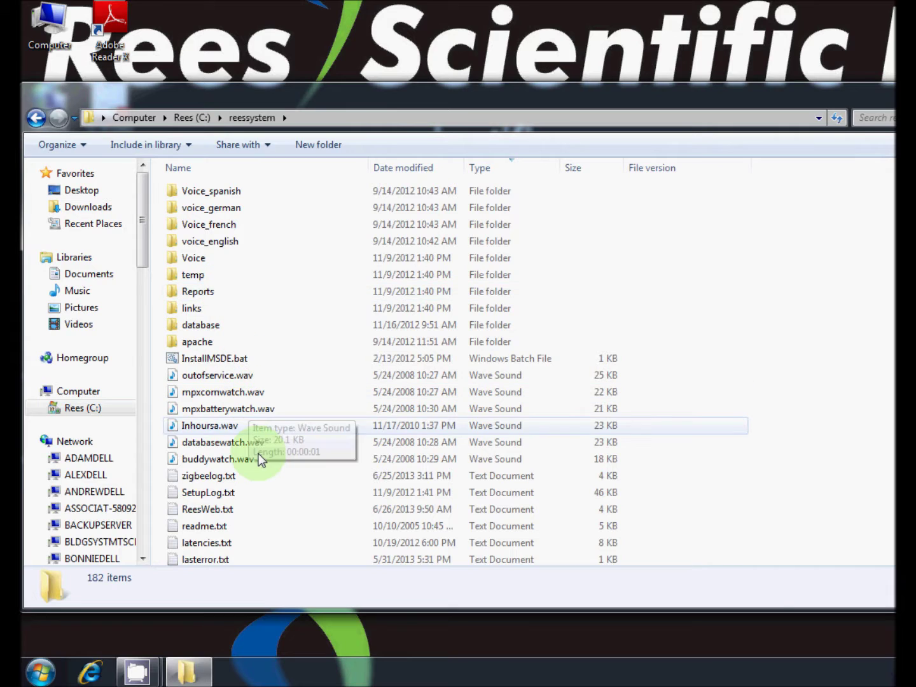
{"action": "scroll", "coordinate": [261, 462], "scroll_direction": "down", "scroll_amount": 13}
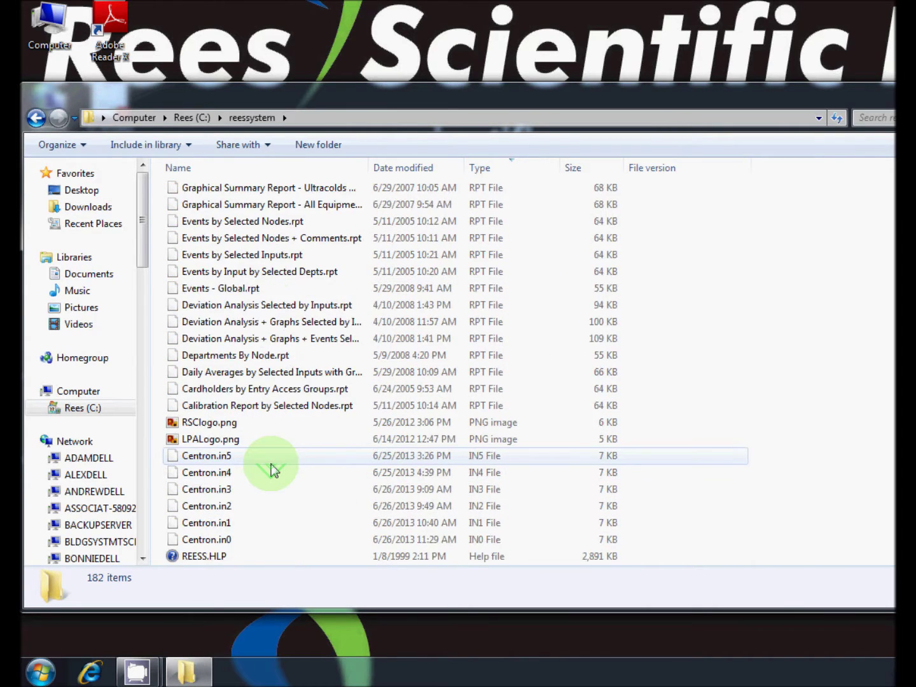
{"action": "scroll", "coordinate": [272, 469], "scroll_direction": "down", "scroll_amount": 20}
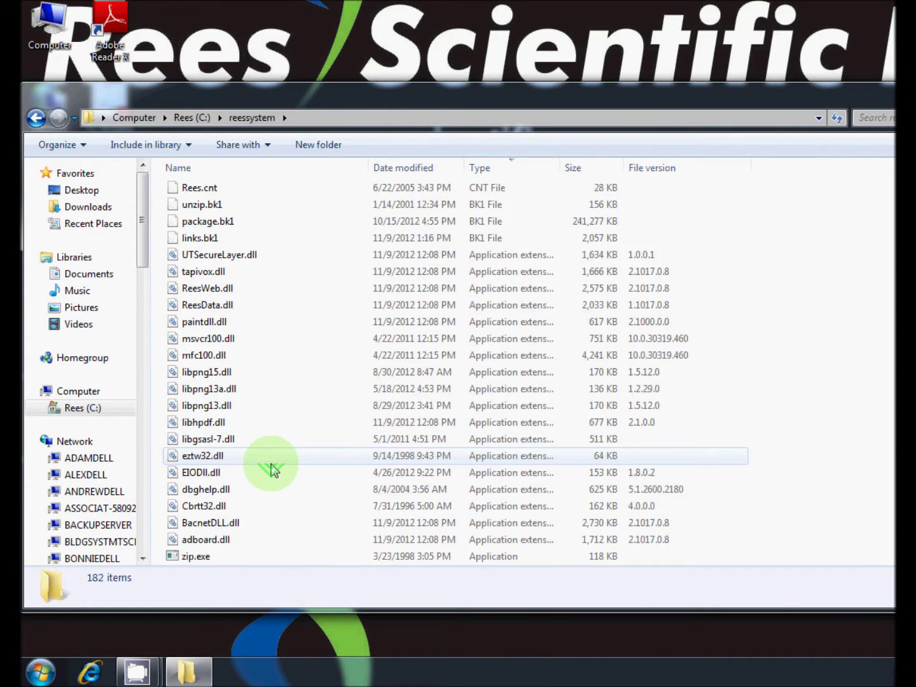
{"action": "scroll", "coordinate": [273, 469], "scroll_direction": "down", "scroll_amount": 10}
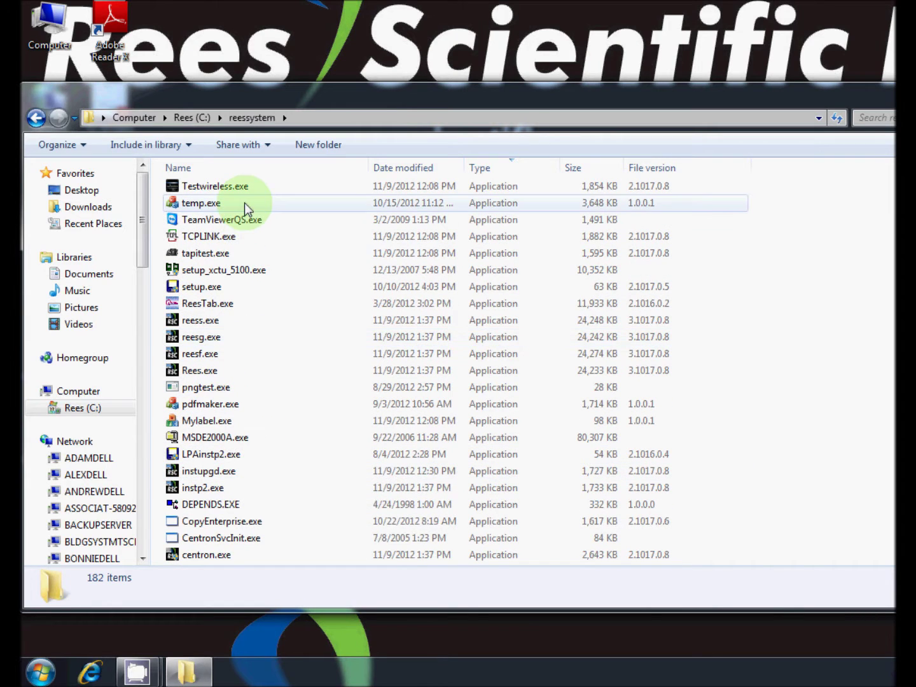
{"action": "left_click", "coordinate": [244, 186]}
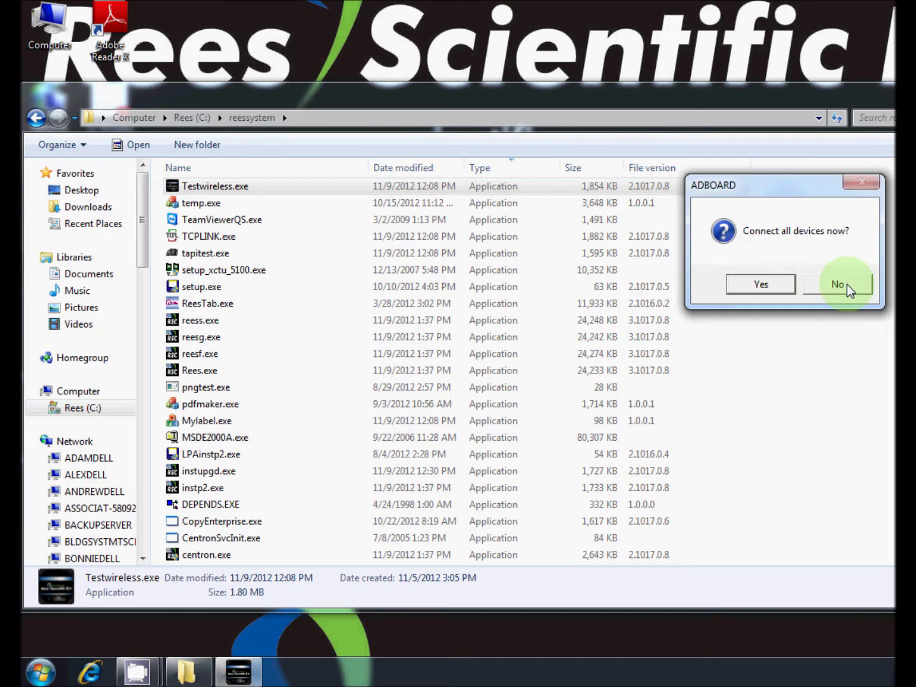
{"action": "left_click", "coordinate": [847, 283]}
{"action": "left_click_drag", "start_coordinate": [452, 158], "coordinate": [570, 89]}
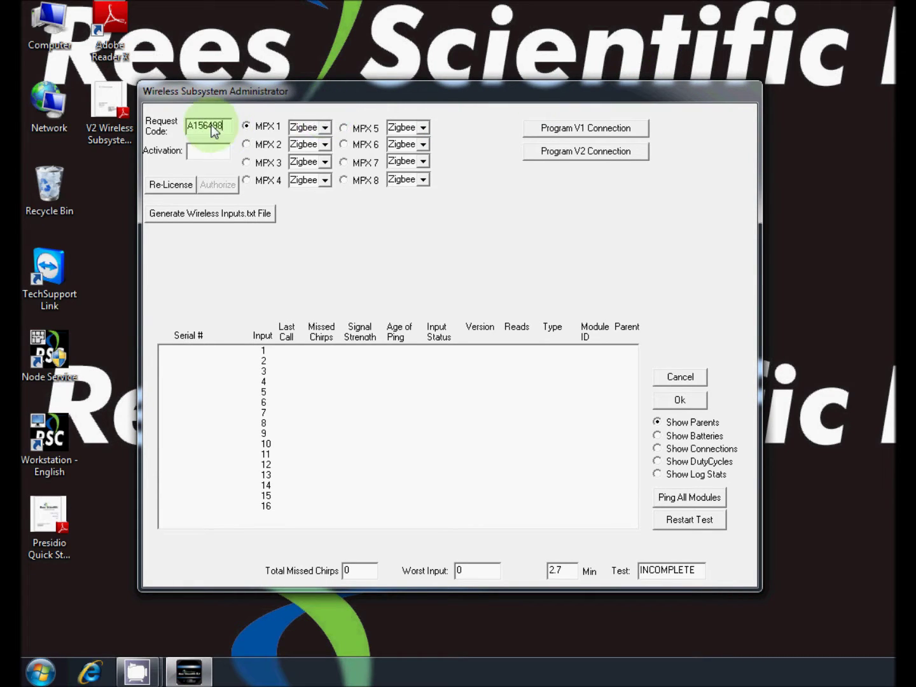
Open the V2 connection settings, enable Use Wifi and open the Wifi module programming settings
{"action": "left_click_drag", "start_coordinate": [212, 129], "coordinate": [188, 127]}
{"action": "left_click", "coordinate": [196, 151]}
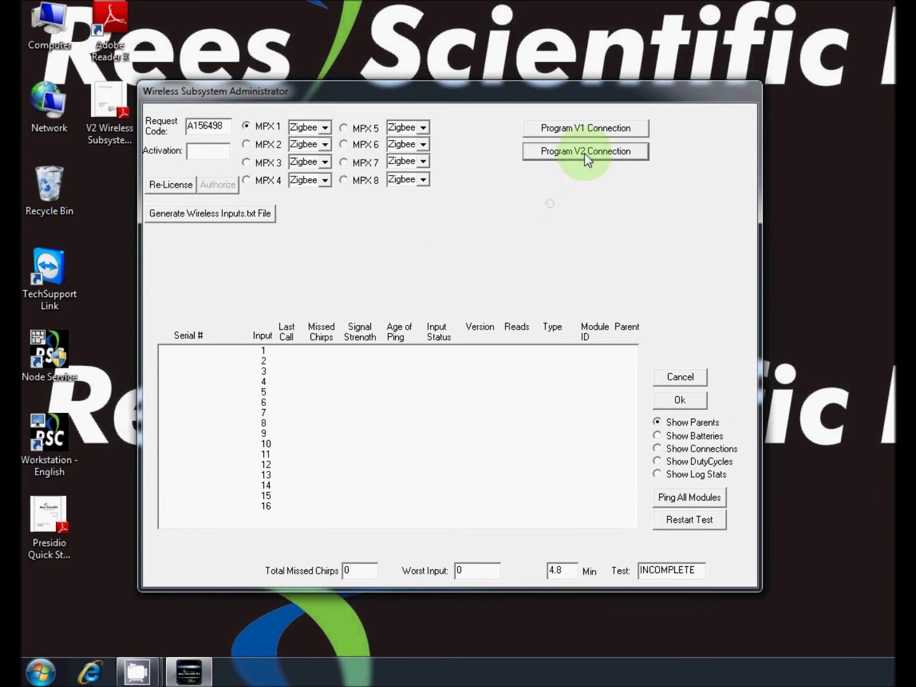
{"action": "left_click", "coordinate": [586, 151]}
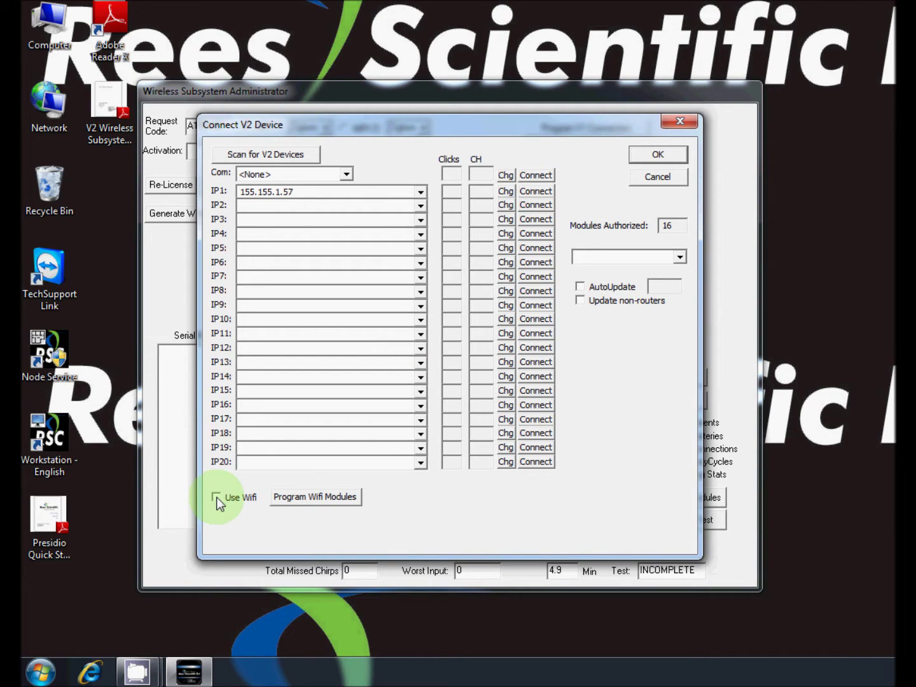
{"action": "left_click", "coordinate": [312, 495]}
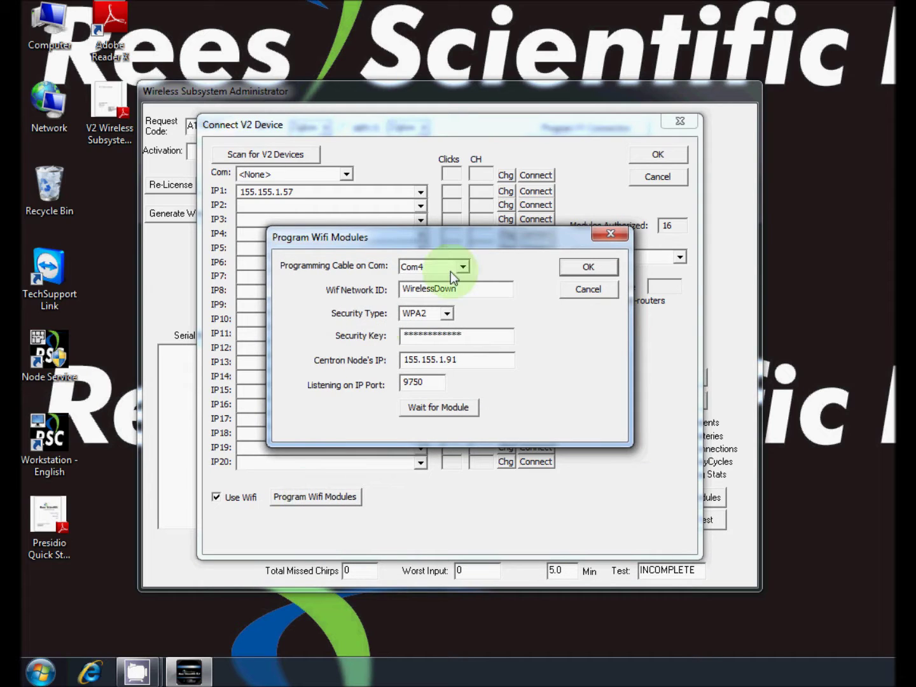
Set the programming cable port to Com6 and the Wifi security type to WPA2
{"action": "left_click", "coordinate": [461, 267]}
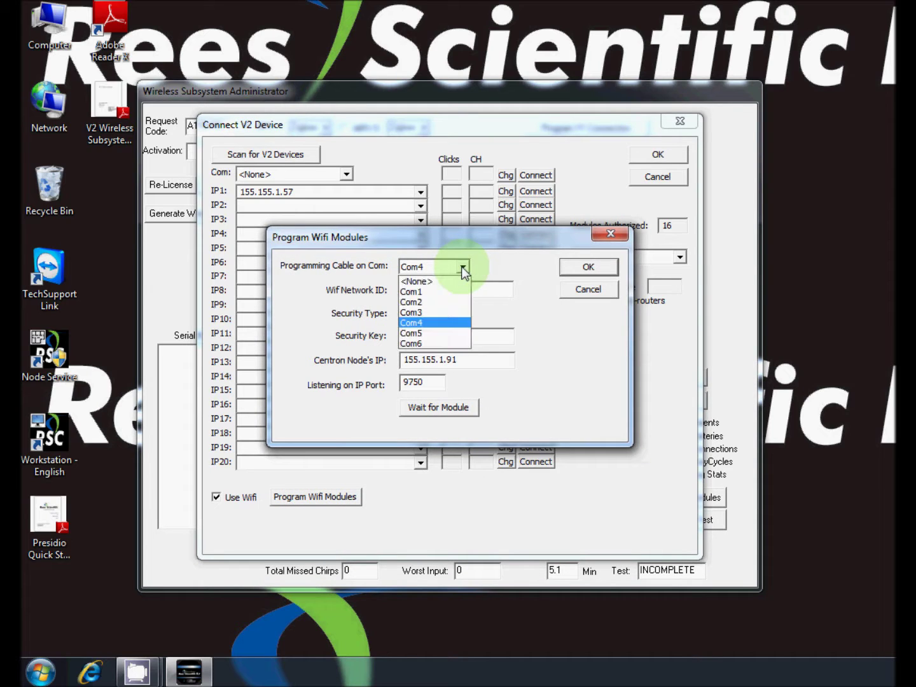
{"action": "left_click", "coordinate": [426, 343]}
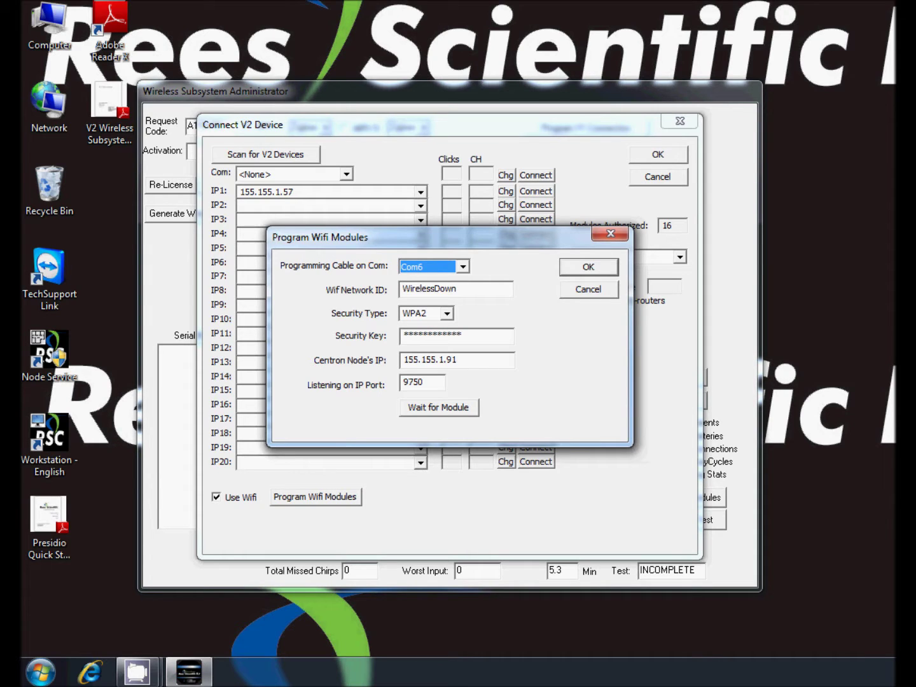
{"action": "left_click", "coordinate": [476, 408]}
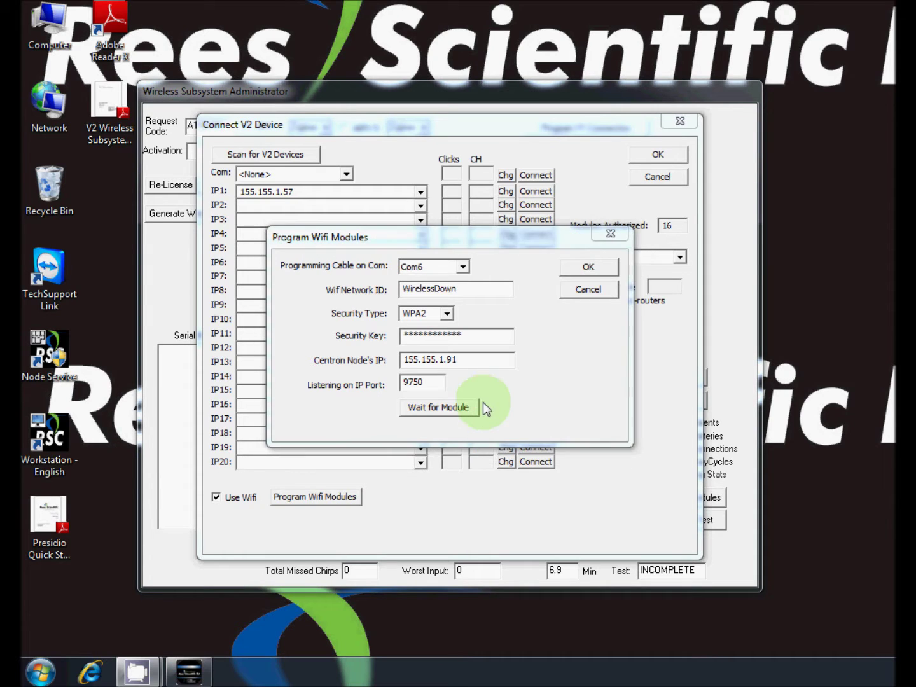
{"action": "left_click", "coordinate": [455, 290]}
{"action": "left_click", "coordinate": [445, 312]}
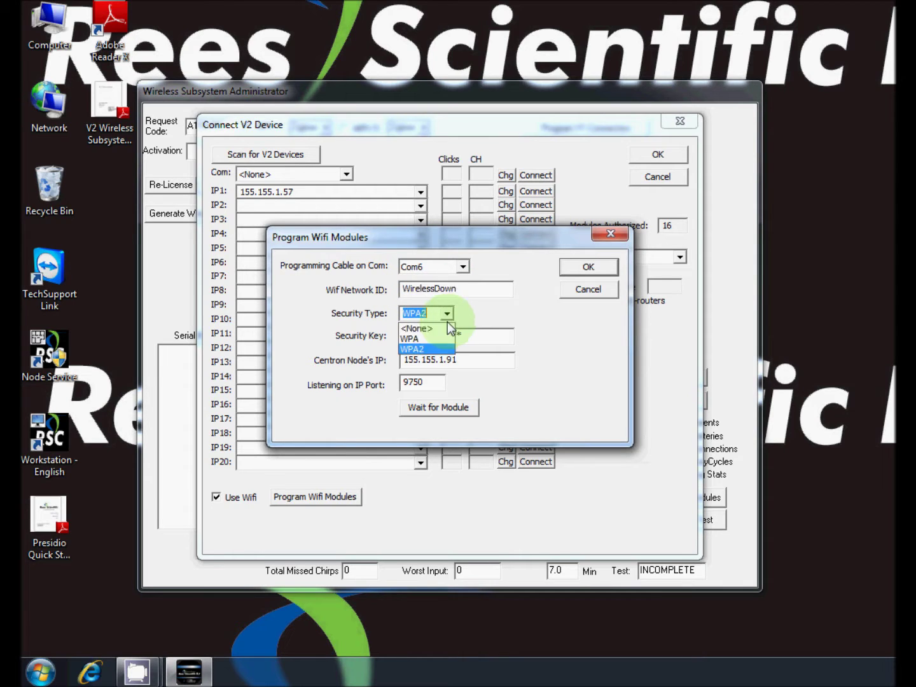
{"action": "left_click", "coordinate": [440, 347]}
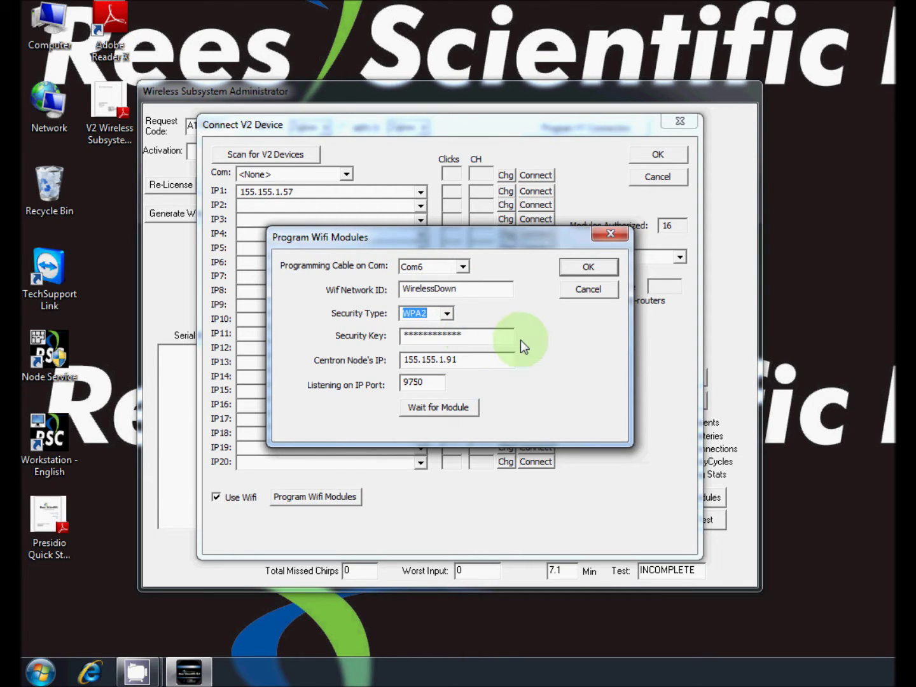
Open a command prompt and run ipconfig/all to look up the Centron node's network configuration
{"action": "left_click_drag", "start_coordinate": [490, 360], "coordinate": [426, 361]}
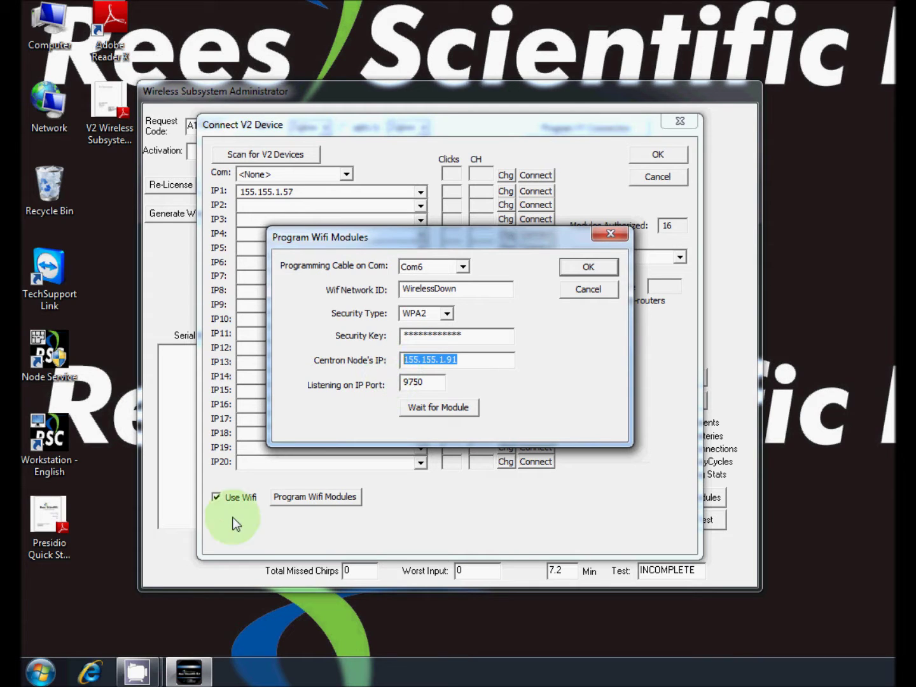
{"action": "left_click", "coordinate": [41, 672]}
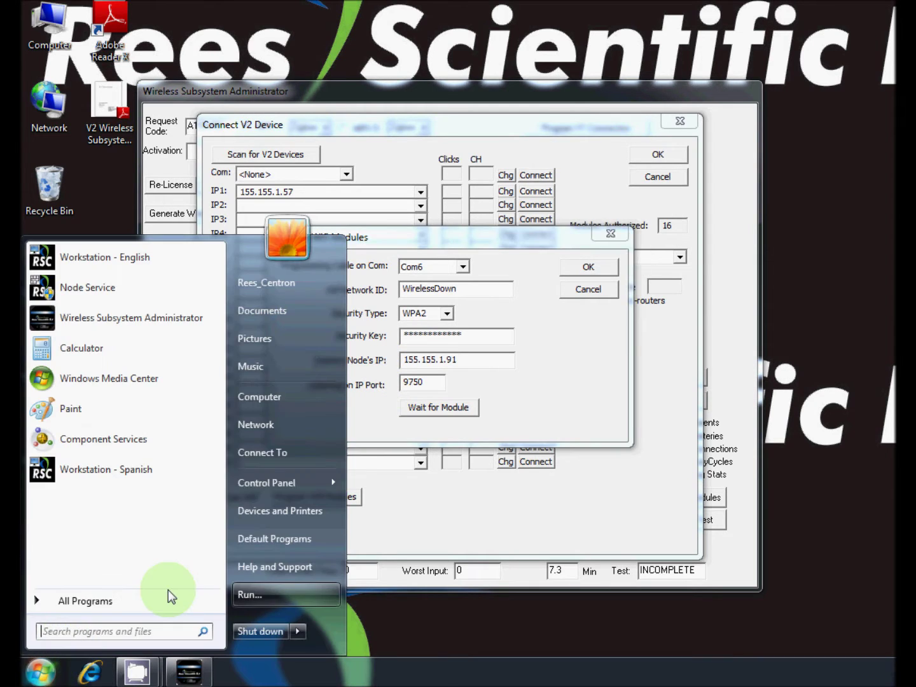
{"action": "left_click", "coordinate": [243, 594]}
{"action": "left_click", "coordinate": [160, 621]}
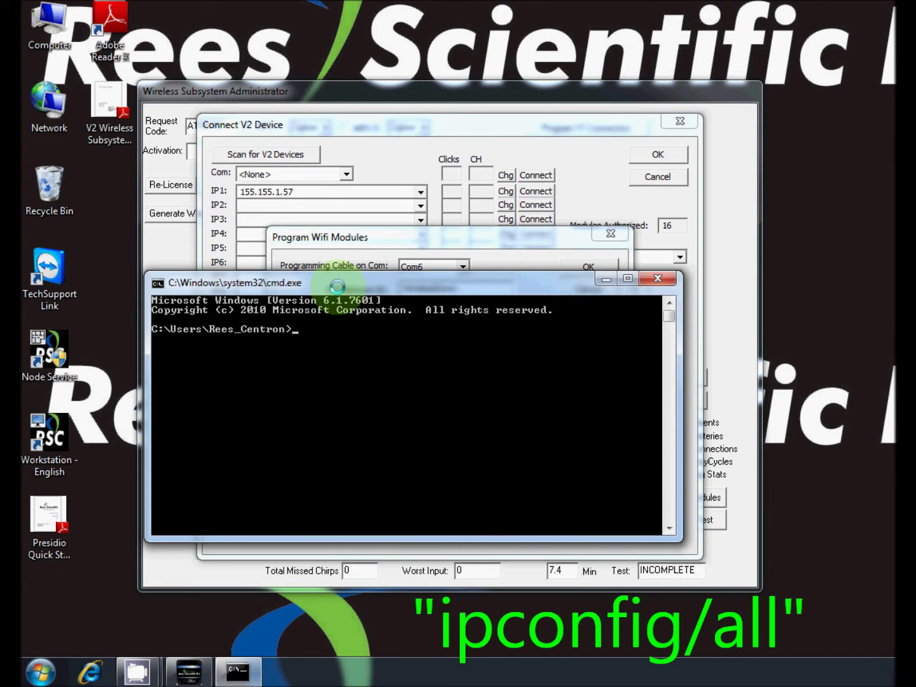
{"action": "type", "text": "ipconfig/all"}
{"action": "key", "text": "Return"}
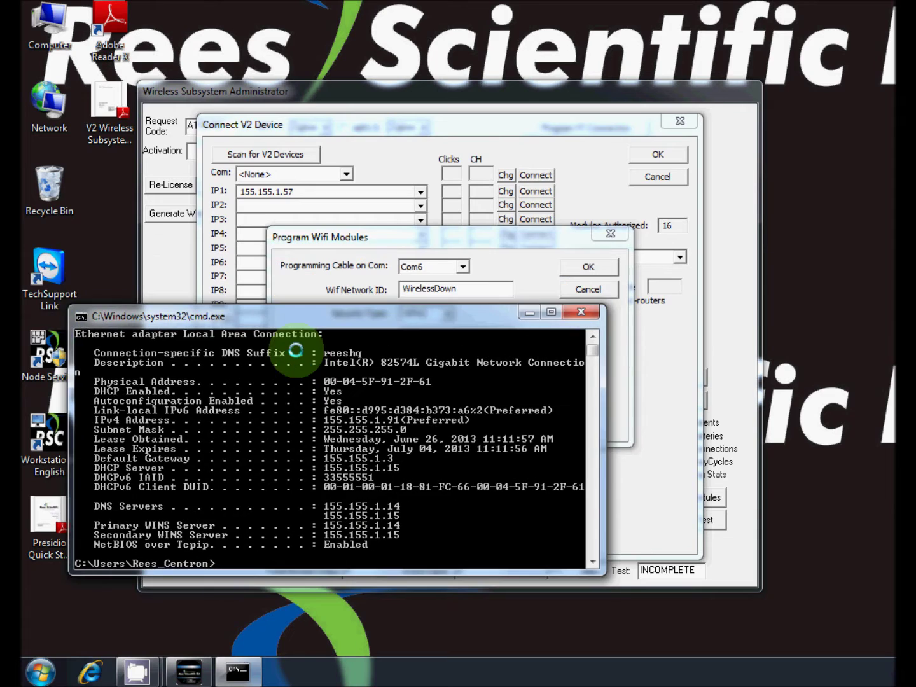
Compare the adapter's IPv4 address with the Centron Node's IP setting and check the subnet mask
{"action": "left_click_drag", "start_coordinate": [94, 488], "coordinate": [479, 489]}
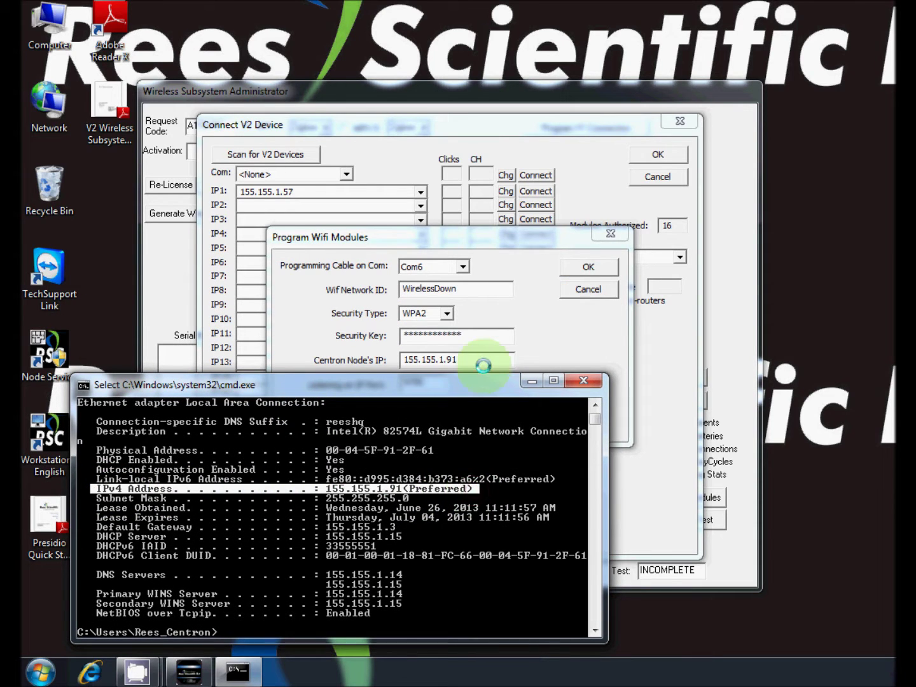
{"action": "left_click_drag", "start_coordinate": [484, 366], "coordinate": [402, 360]}
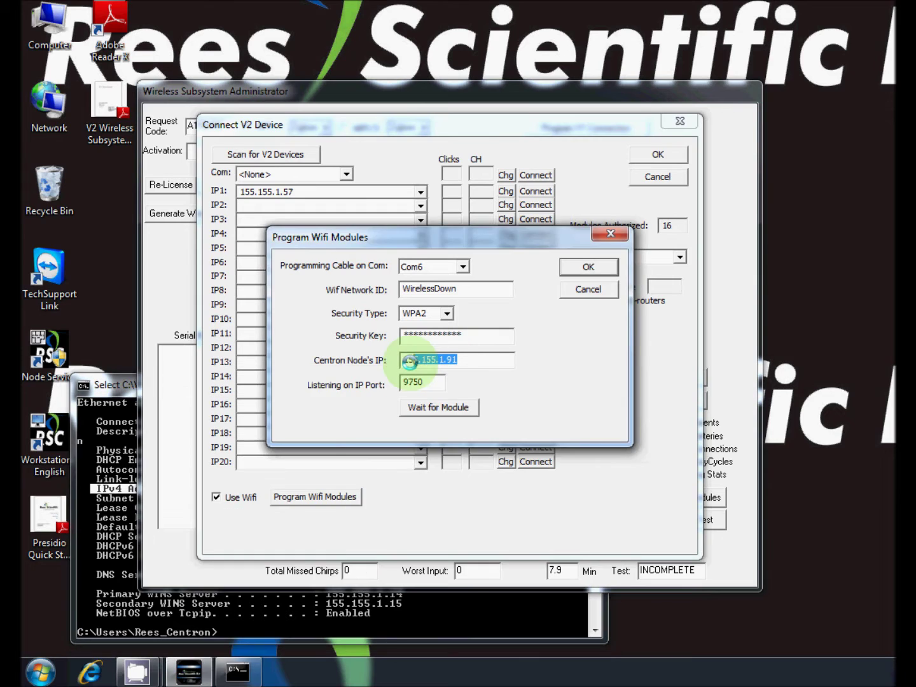
{"action": "left_click", "coordinate": [119, 376]}
{"action": "left_click_drag", "start_coordinate": [93, 497], "coordinate": [405, 498]}
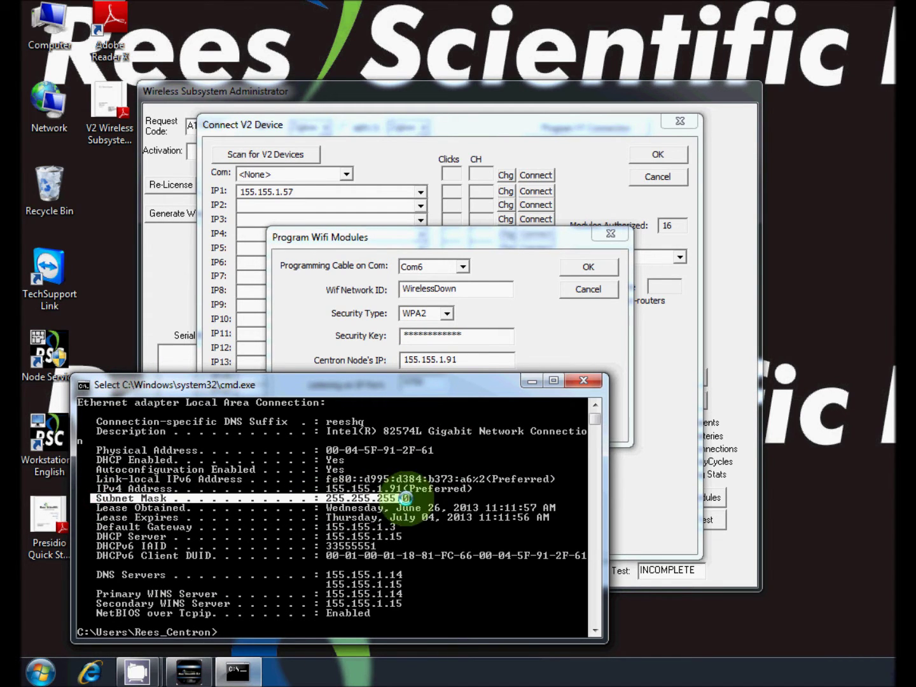
Check the adapter's physical address in the ipconfig output and close the command prompt
{"action": "left_click_drag", "start_coordinate": [434, 449], "coordinate": [103, 449]}
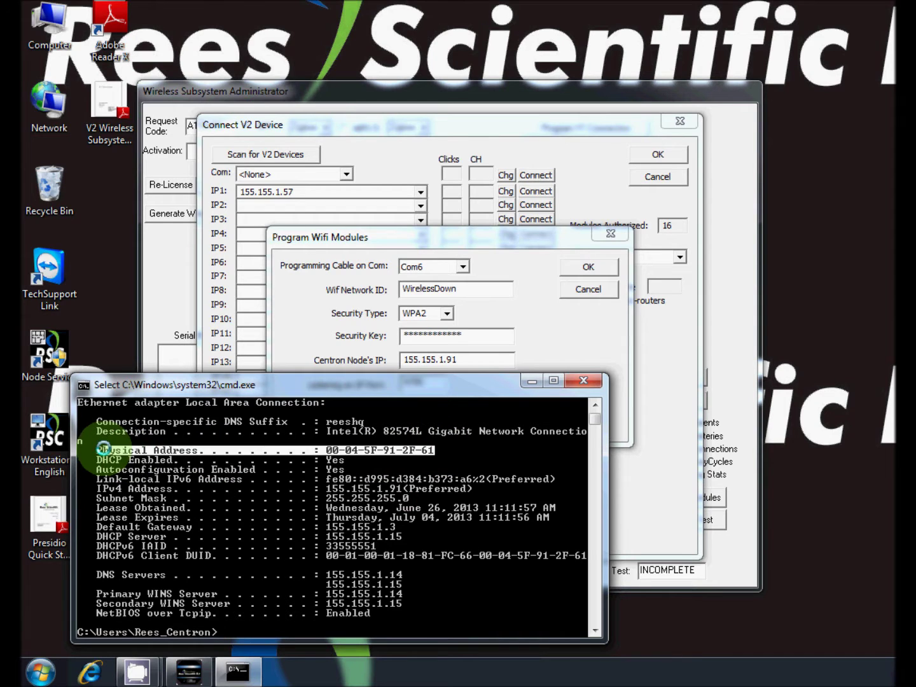
{"action": "left_click", "coordinate": [277, 528]}
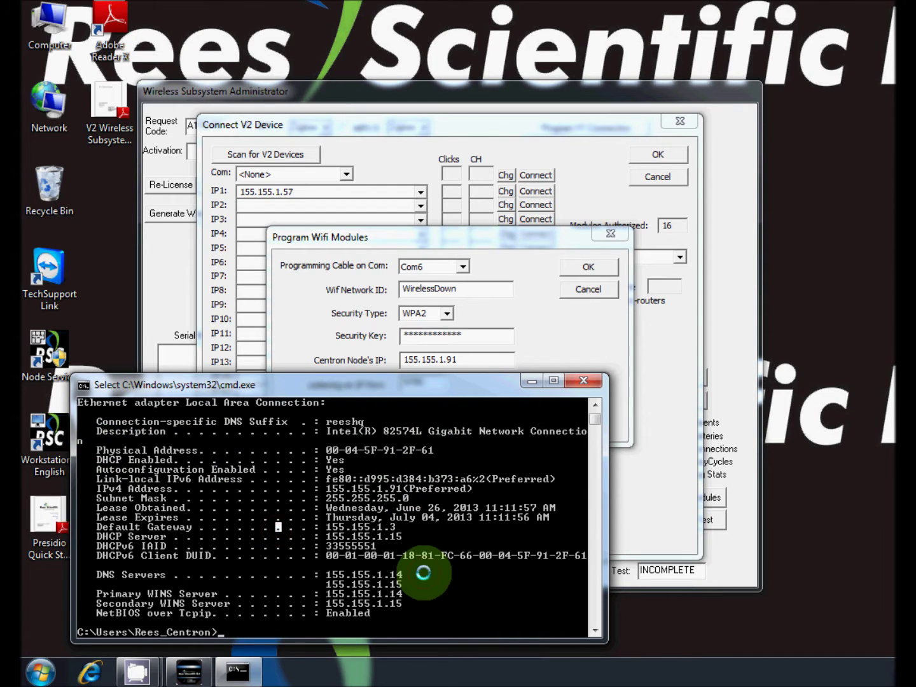
{"action": "left_click", "coordinate": [423, 573]}
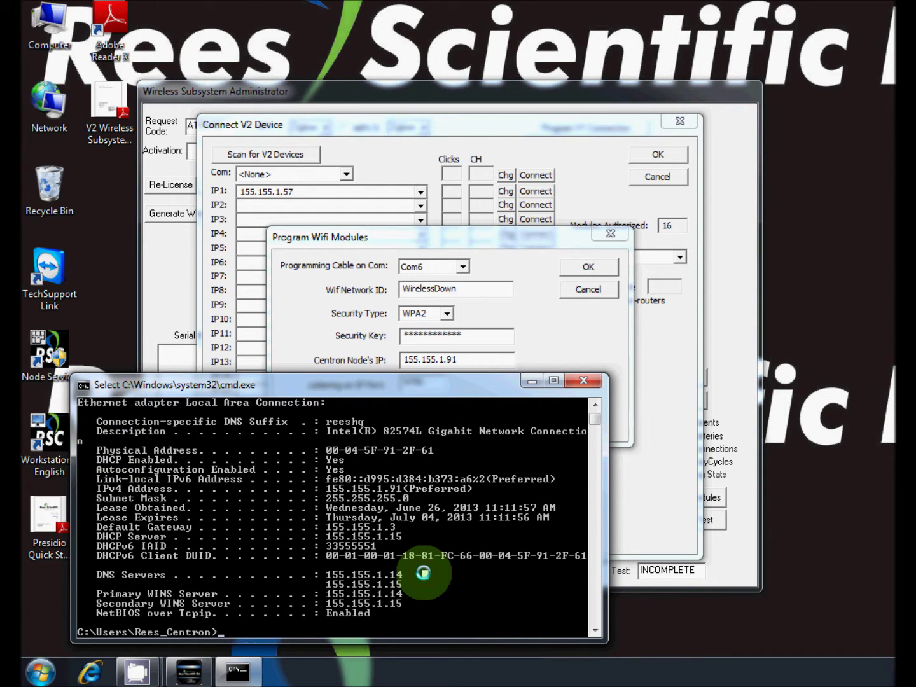
{"action": "left_click", "coordinate": [587, 380]}
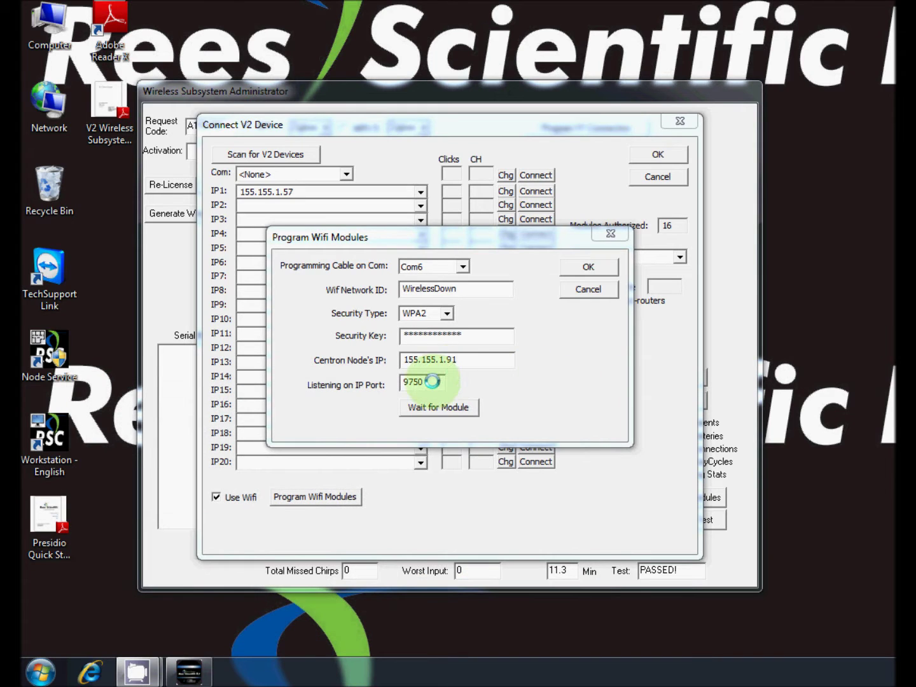
Check the listening IP port, start waiting for the Wifi module to program it, and accept the V2 connection settings
{"action": "left_click_drag", "start_coordinate": [420, 384], "coordinate": [403, 382]}
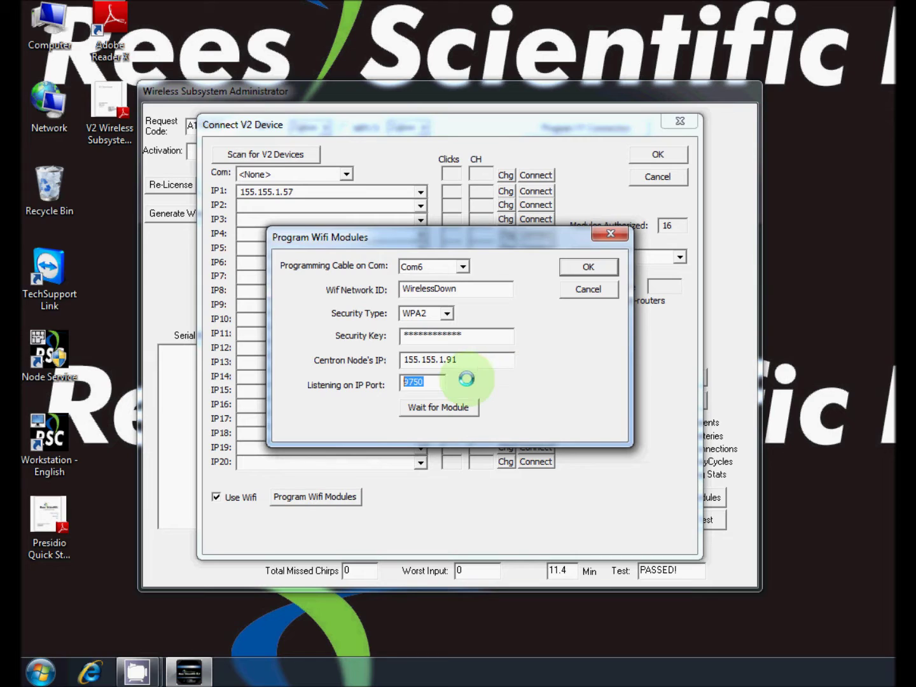
{"action": "left_click", "coordinate": [440, 406]}
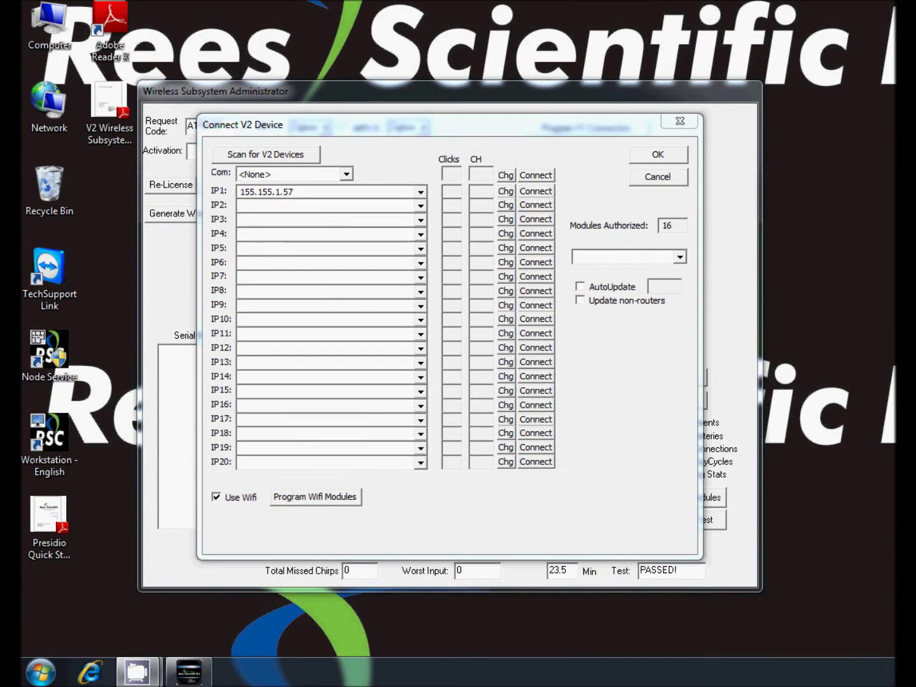
{"action": "left_click", "coordinate": [680, 158]}
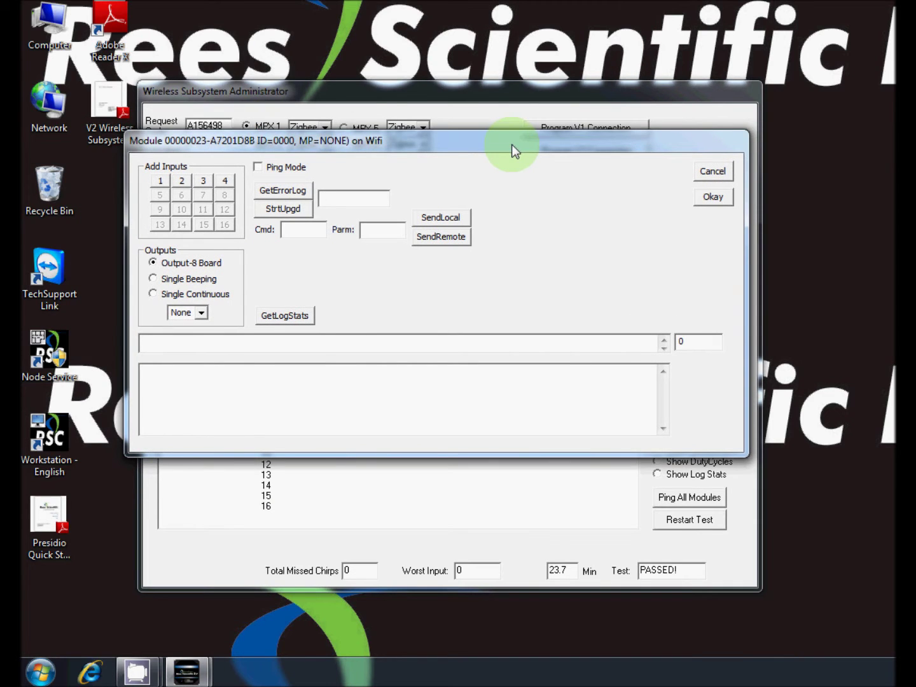
Connect the Wifi module's position 1 as assigned input 1 with input type TPT3, and accept the module and V2 connection settings
{"action": "left_click", "coordinate": [161, 182]}
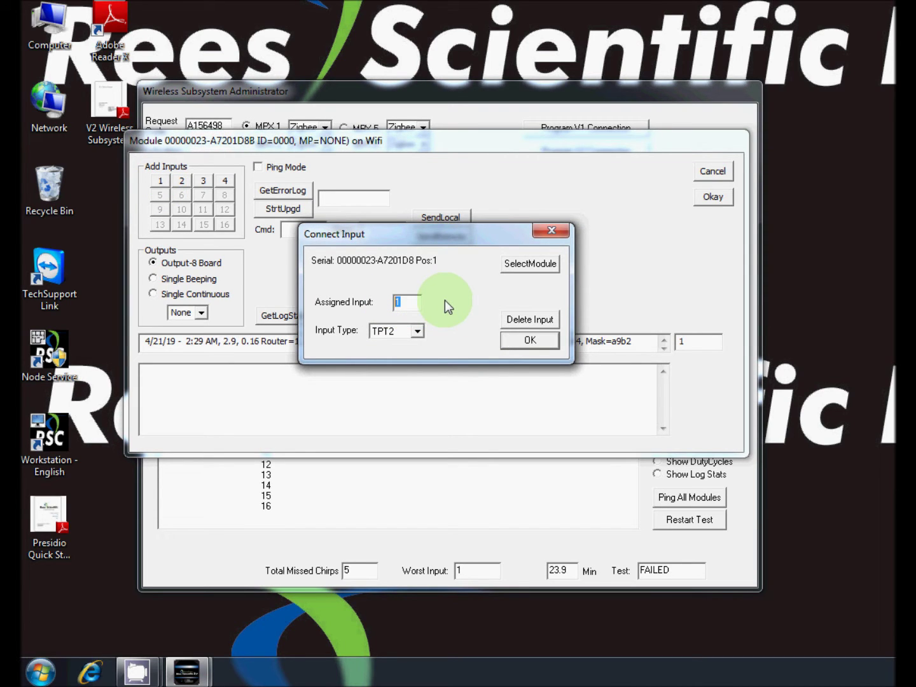
{"action": "left_click", "coordinate": [417, 332]}
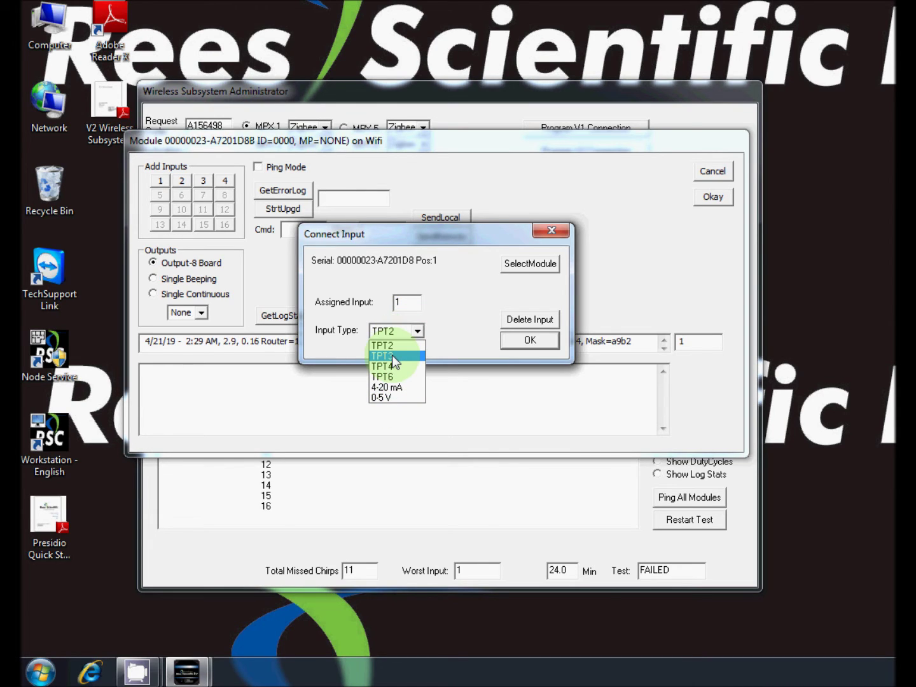
{"action": "left_click", "coordinate": [392, 355]}
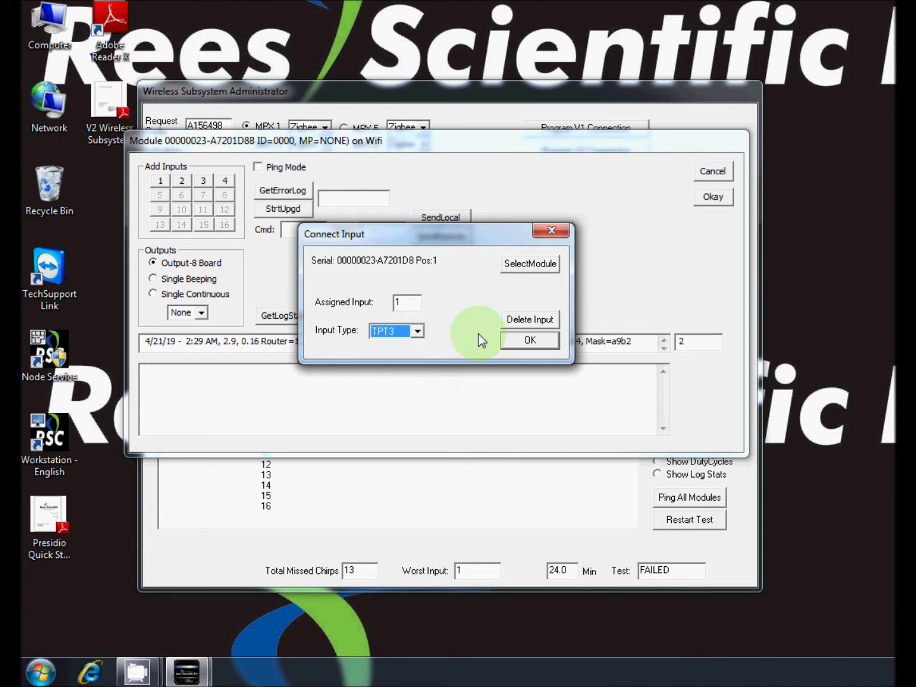
{"action": "left_click", "coordinate": [530, 342]}
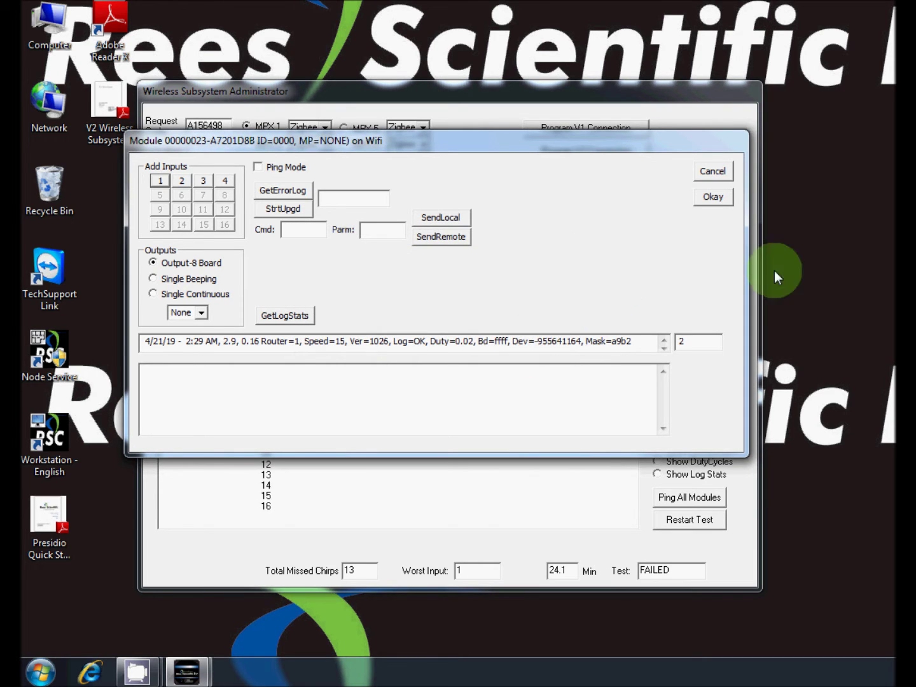
{"action": "left_click", "coordinate": [720, 198]}
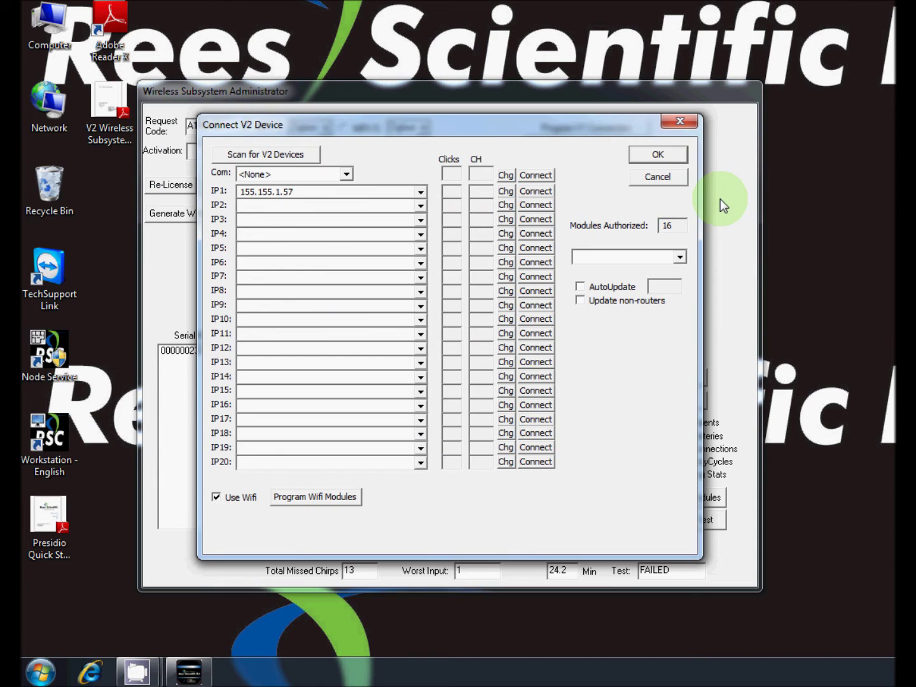
{"action": "left_click", "coordinate": [667, 156]}
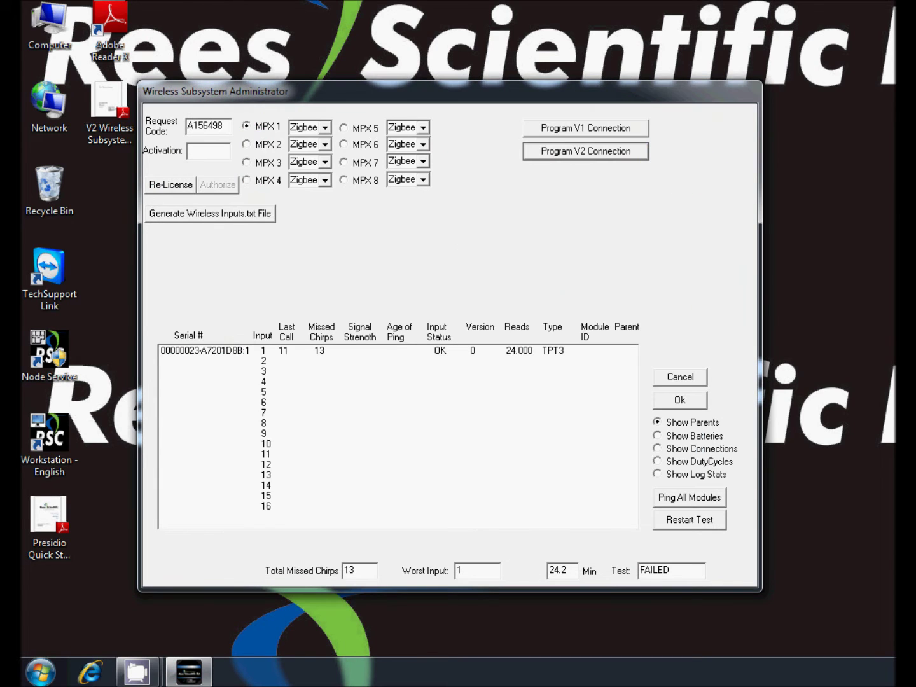